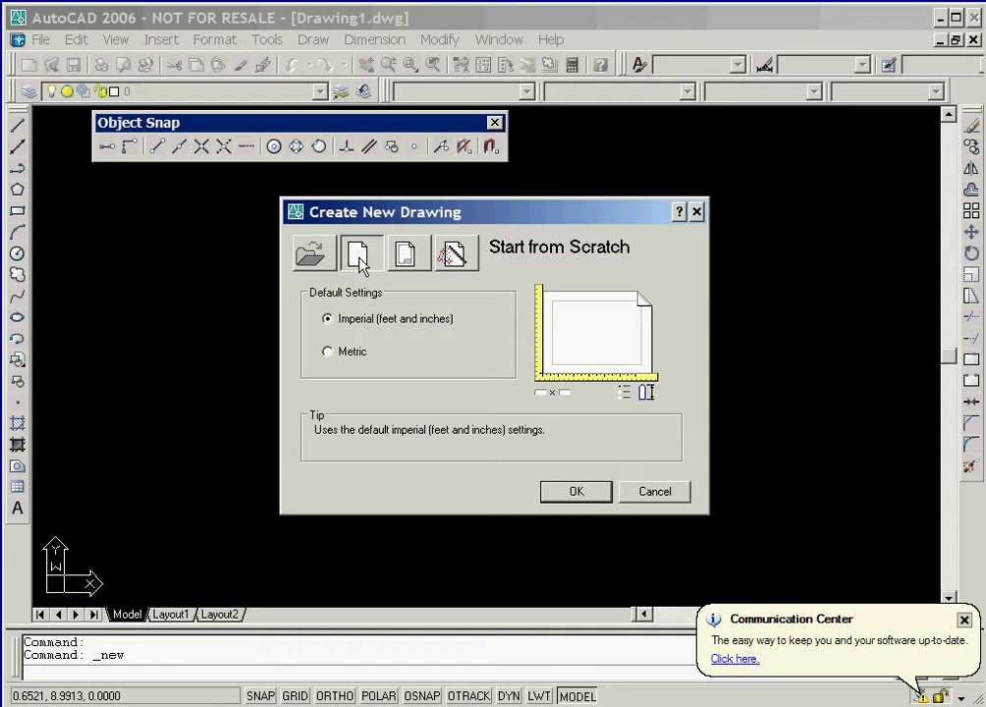
# Choose Start from Scratch with Metric default settings for the new drawing.
pyautogui.click(328, 352)
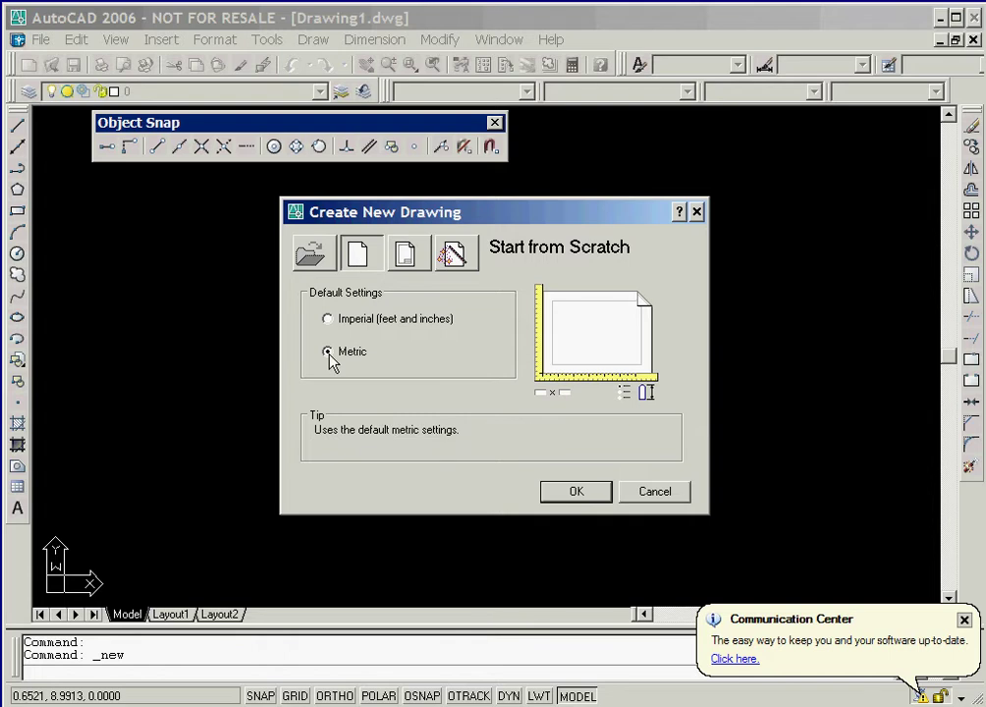
# Create the metric drawing and enter 10 for the grid and snap X spacing in Drafting Settings.
pyautogui.click(570, 495)
pyautogui.click(270, 40)
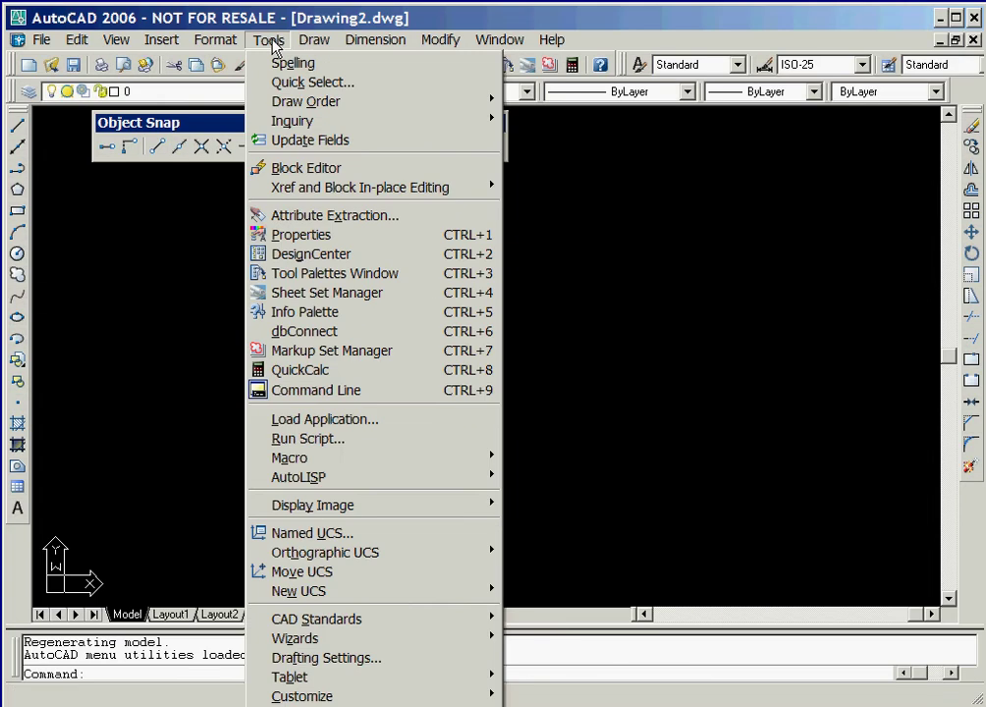
pyautogui.click(393, 666)
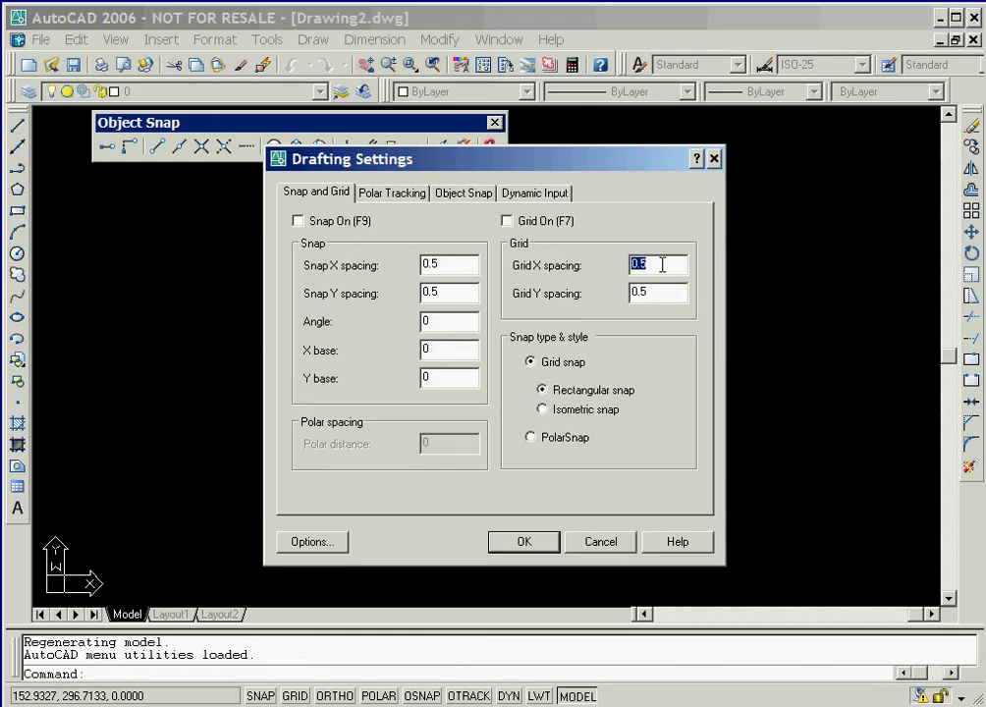
pyautogui.write('10')
pyautogui.doubleClick(450, 265)
pyautogui.write('10')
pyautogui.click(453, 292)
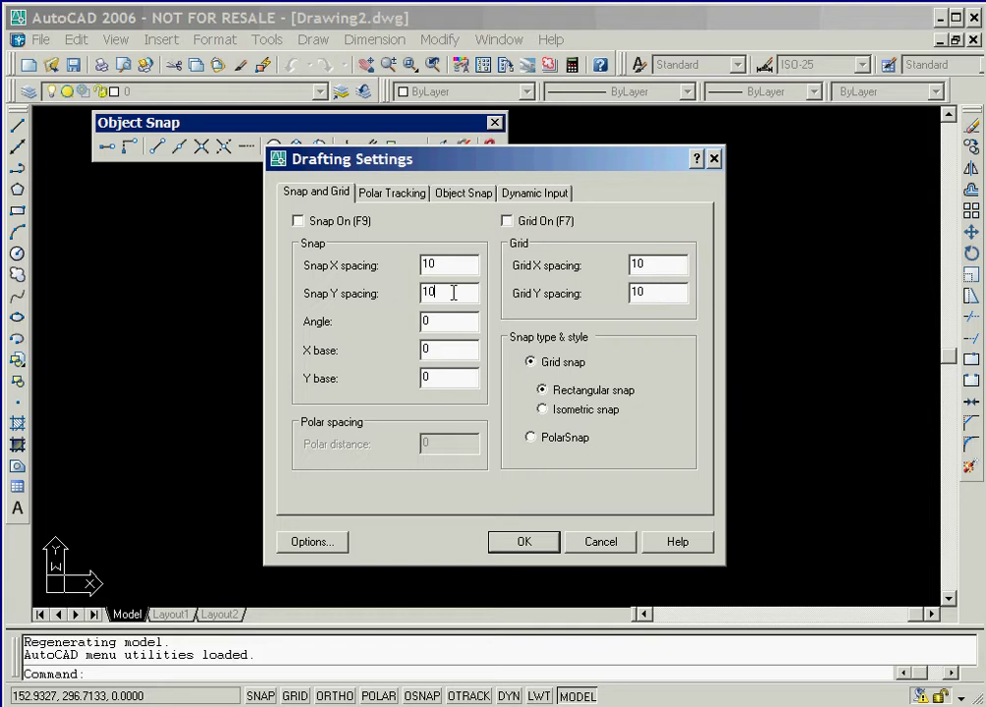
# Apply the 10-unit spacing, then switch SNAP and GRID on.
pyautogui.click(527, 543)
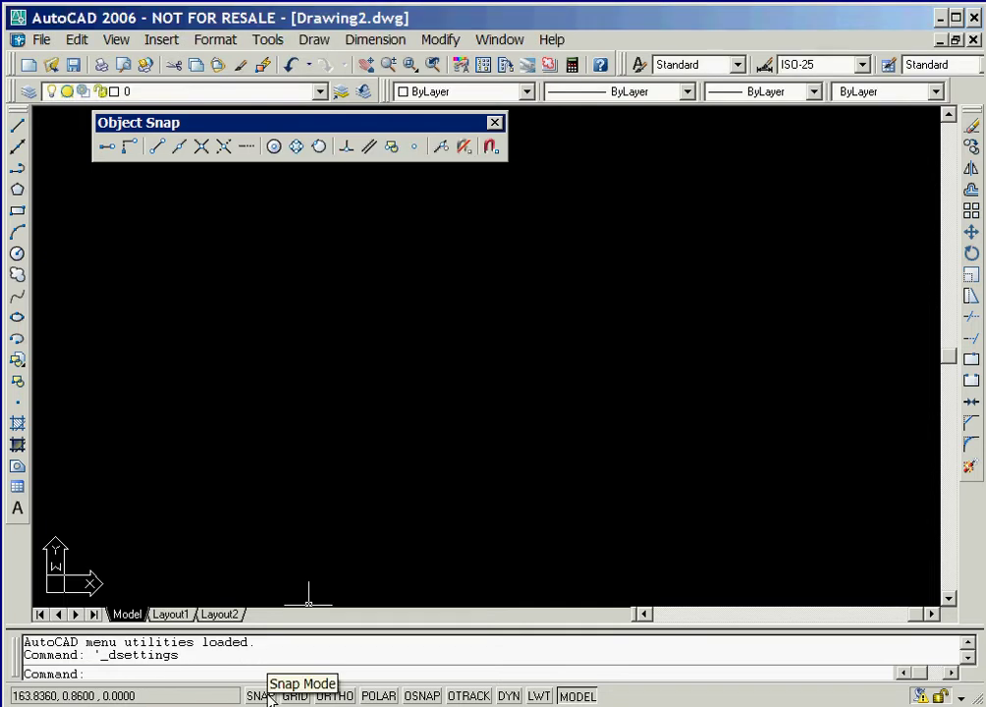
pyautogui.click(263, 696)
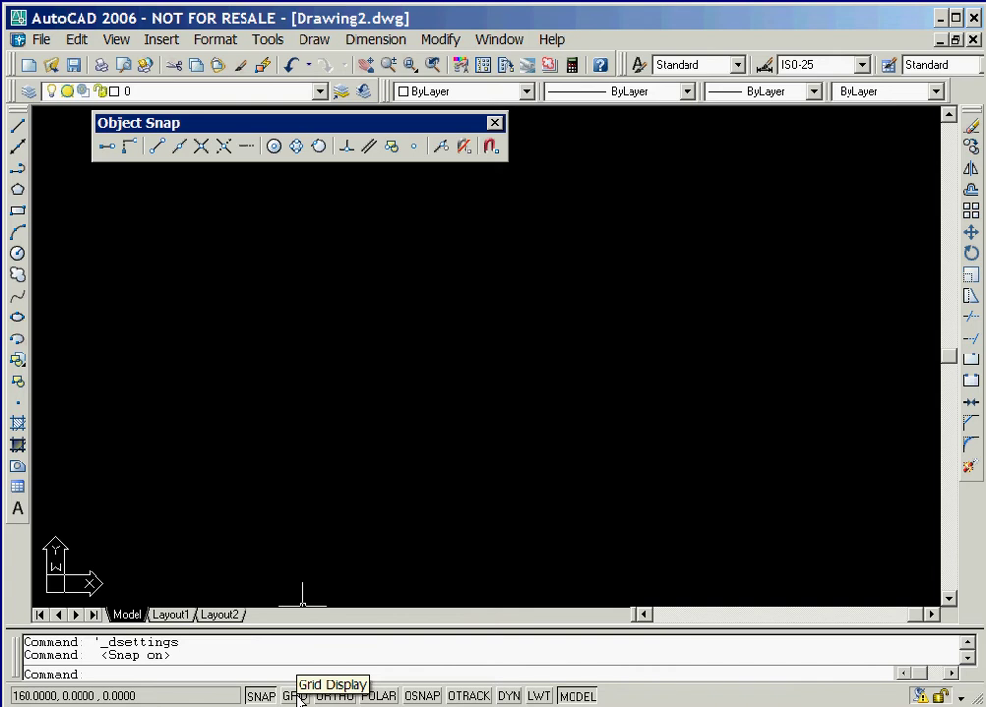
pyautogui.click(296, 697)
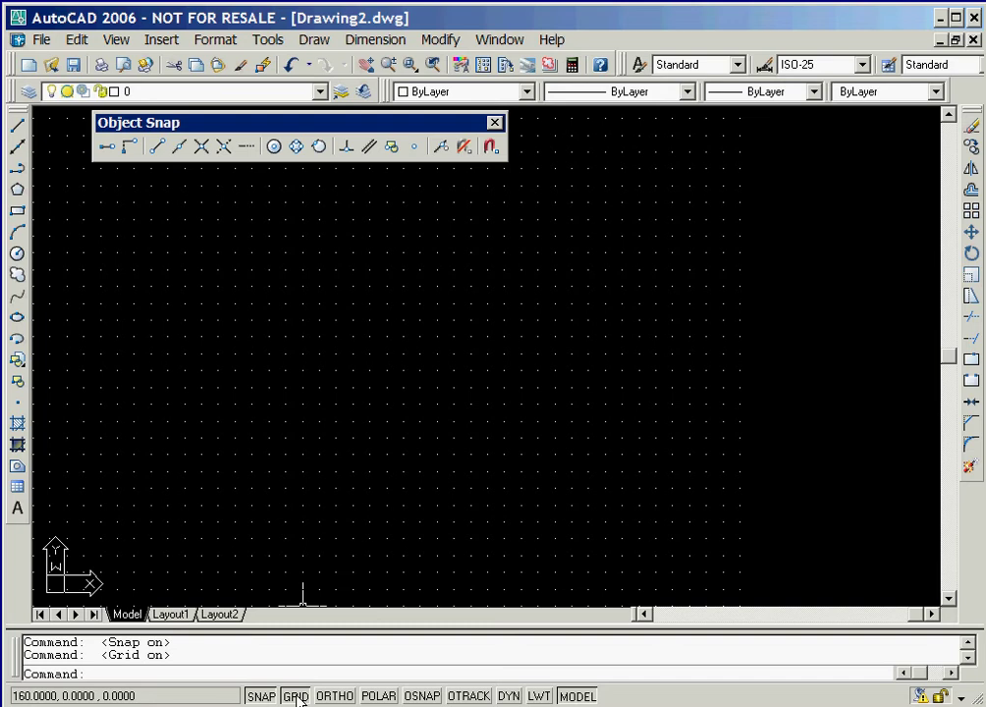
# Add a Construction layer and a yellow Object layer, with Construction set as current.
pyautogui.click(30, 95)
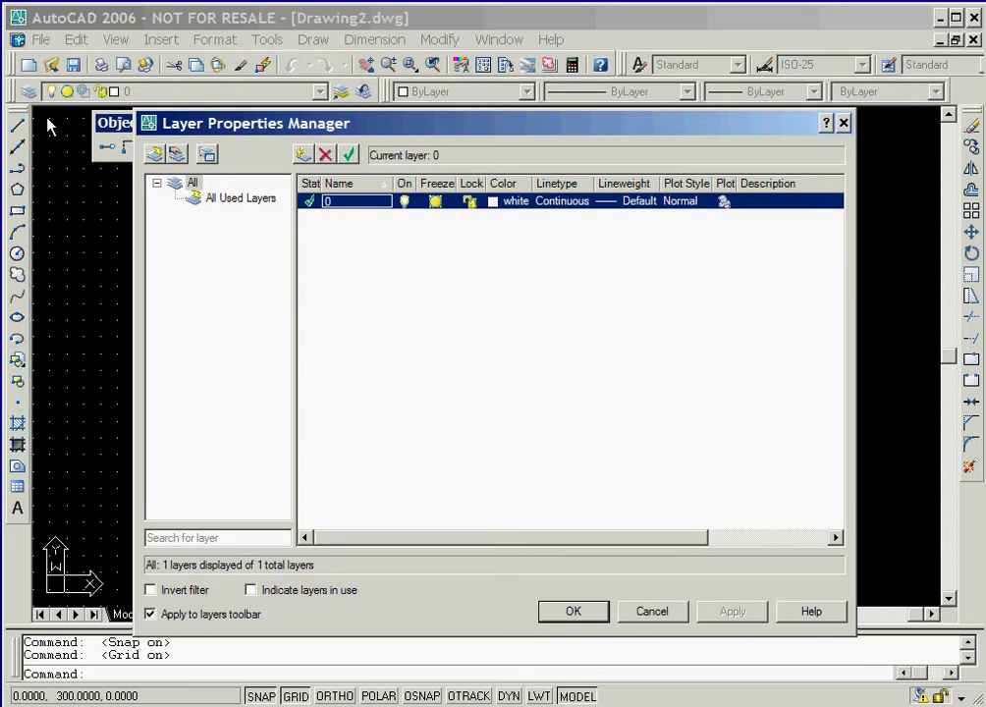
pyautogui.click(302, 155)
pyautogui.write('Construction')
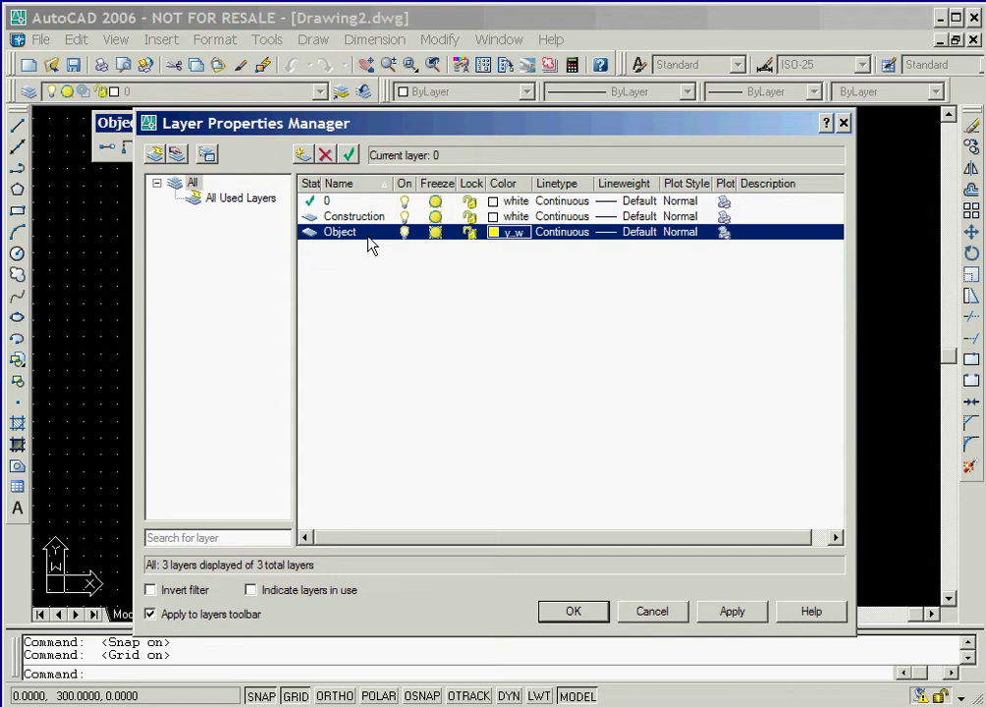
pyautogui.click(380, 218)
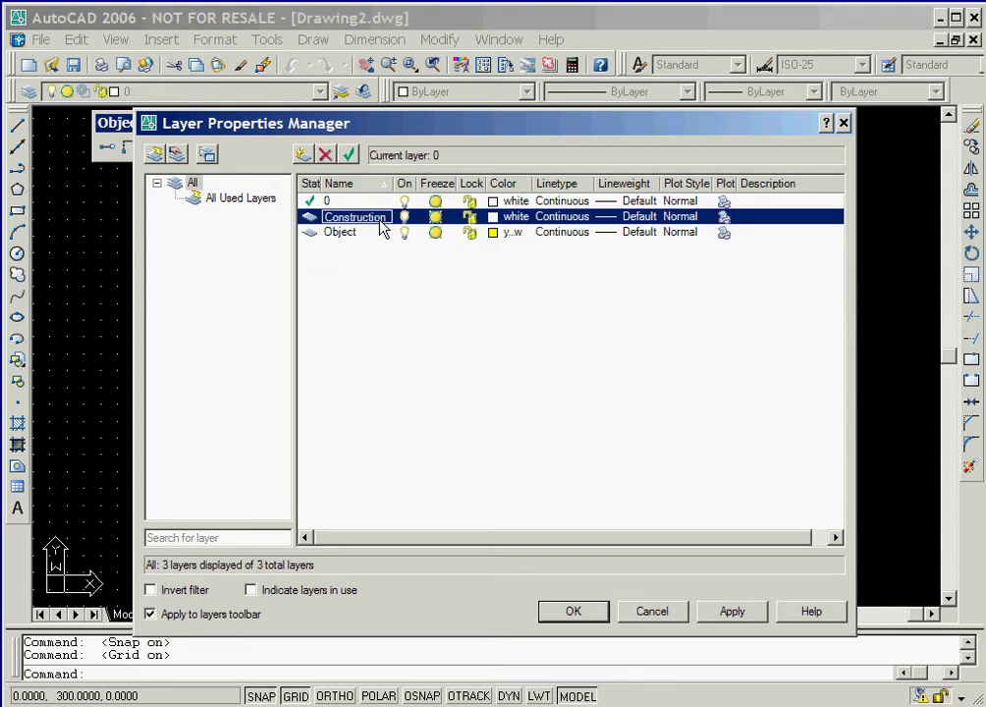
pyautogui.click(350, 157)
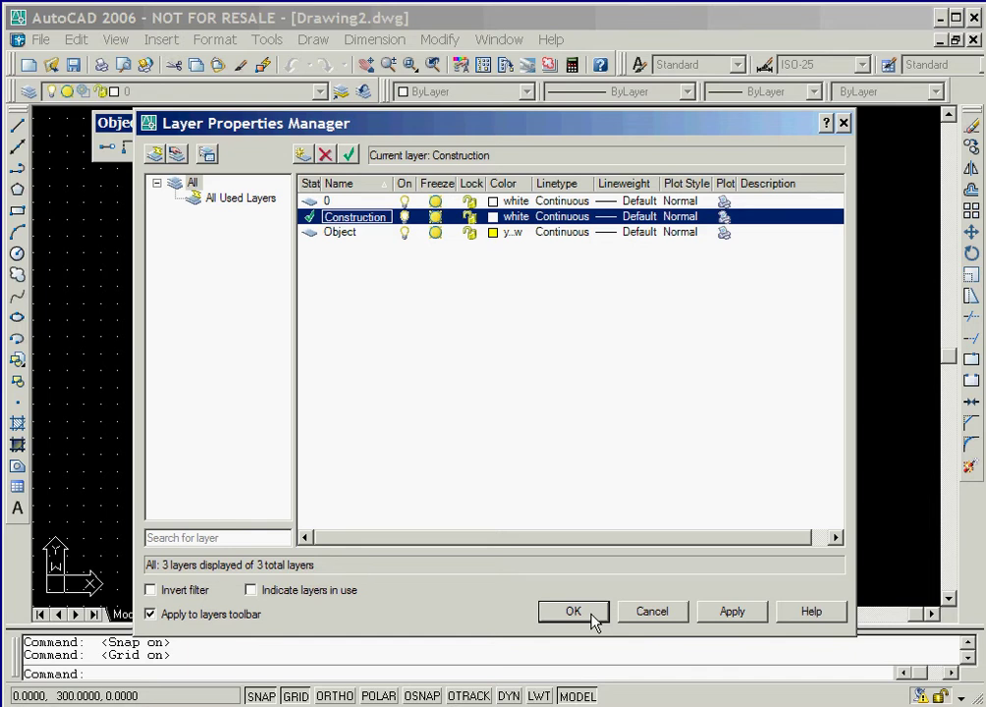
pyautogui.click(572, 612)
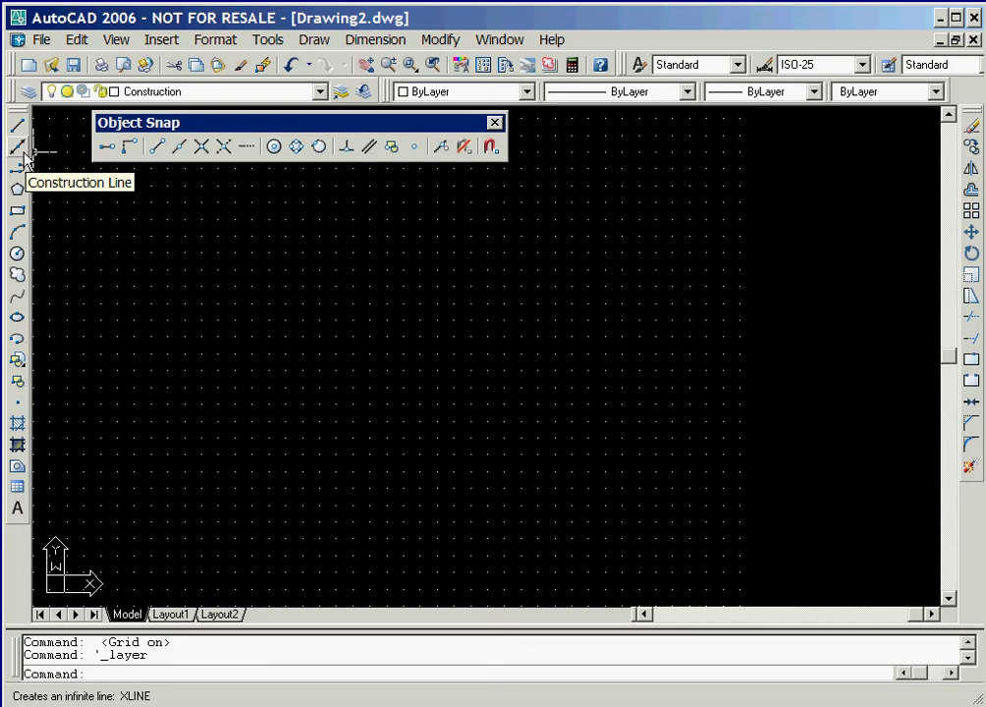
# Draw construction lines crossing at 30,40, one vertical through 30,220 and one horizontal through 190,40.
pyautogui.click(18, 146)
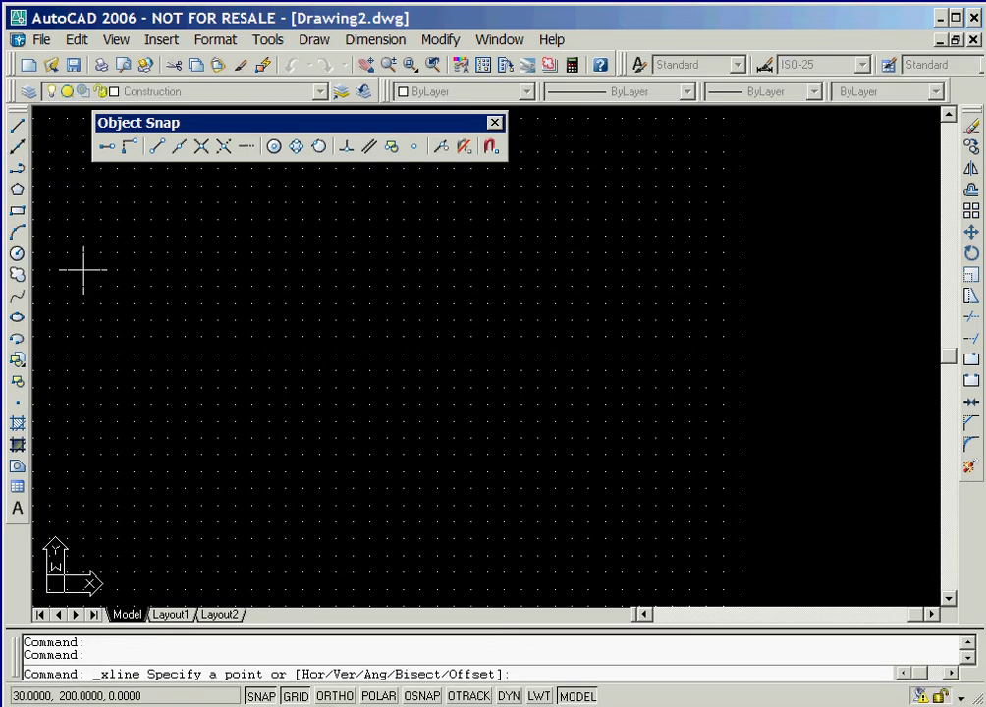
pyautogui.click(84, 537)
pyautogui.click(83, 235)
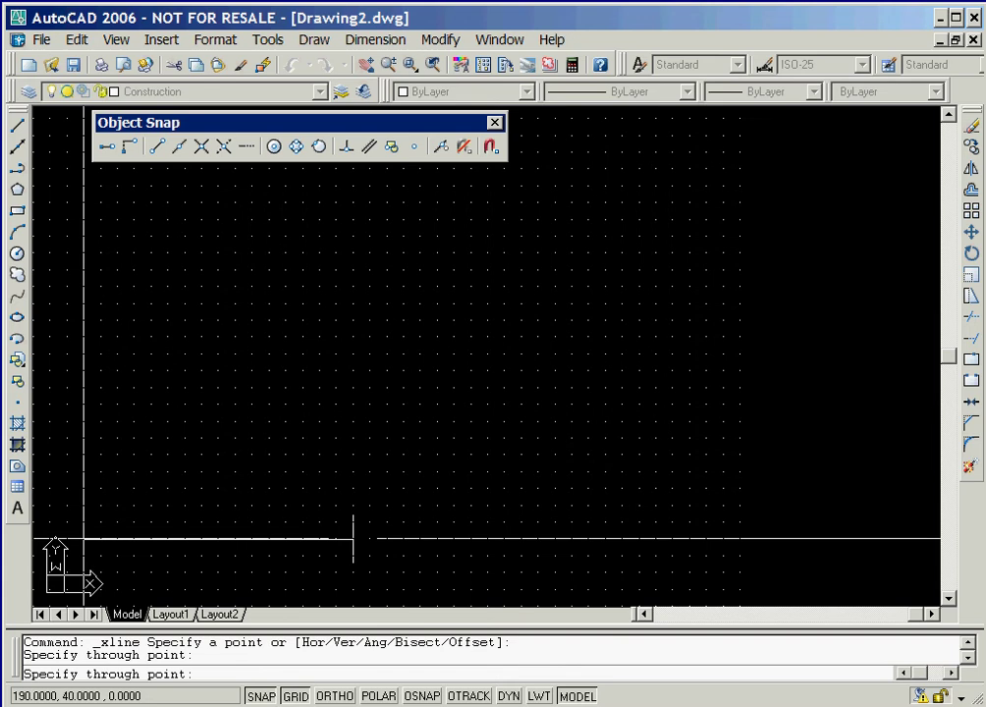
pyautogui.click(354, 538)
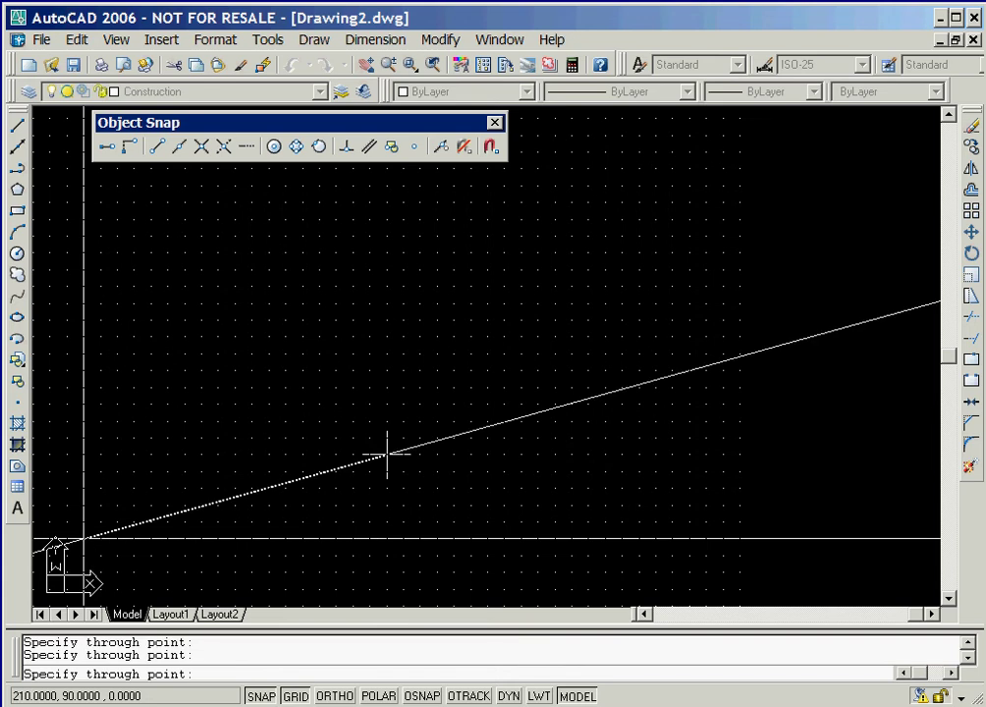
pyautogui.press('Return')
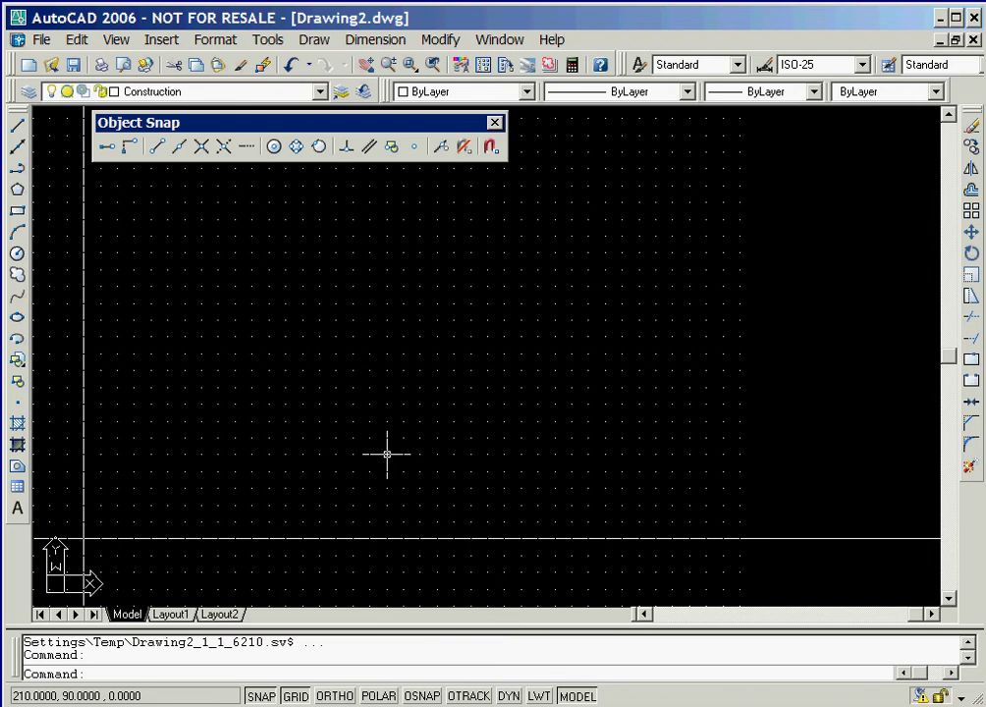
# Turn snap off and offset the left vertical construction line 125 units to the right.
pyautogui.click(260, 696)
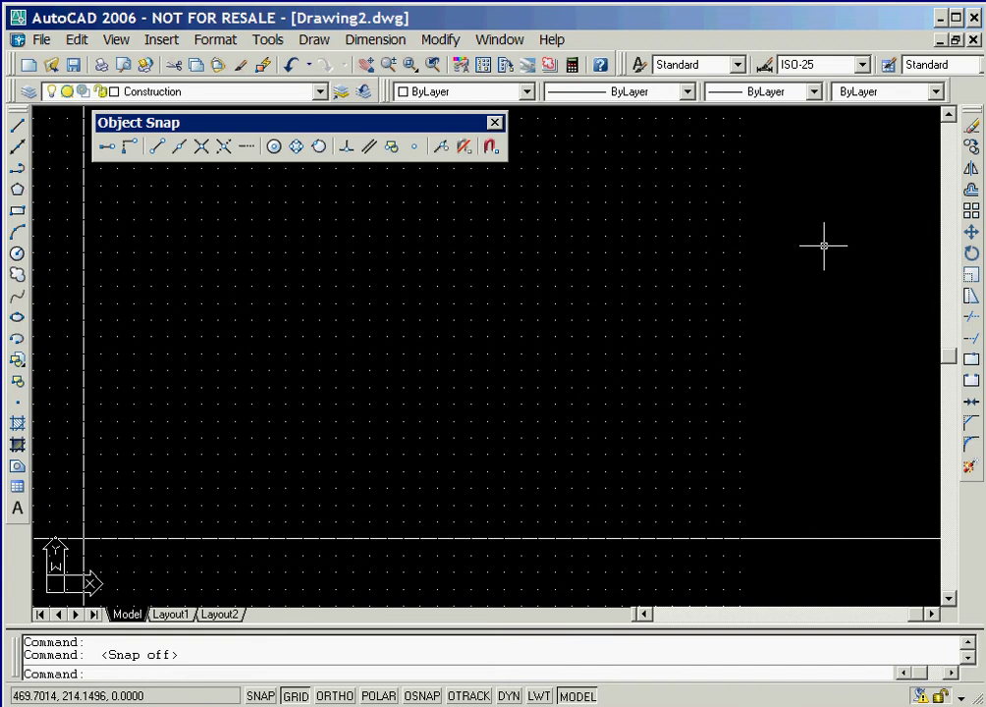
pyautogui.click(971, 194)
pyautogui.write('125')
pyautogui.press('Return')
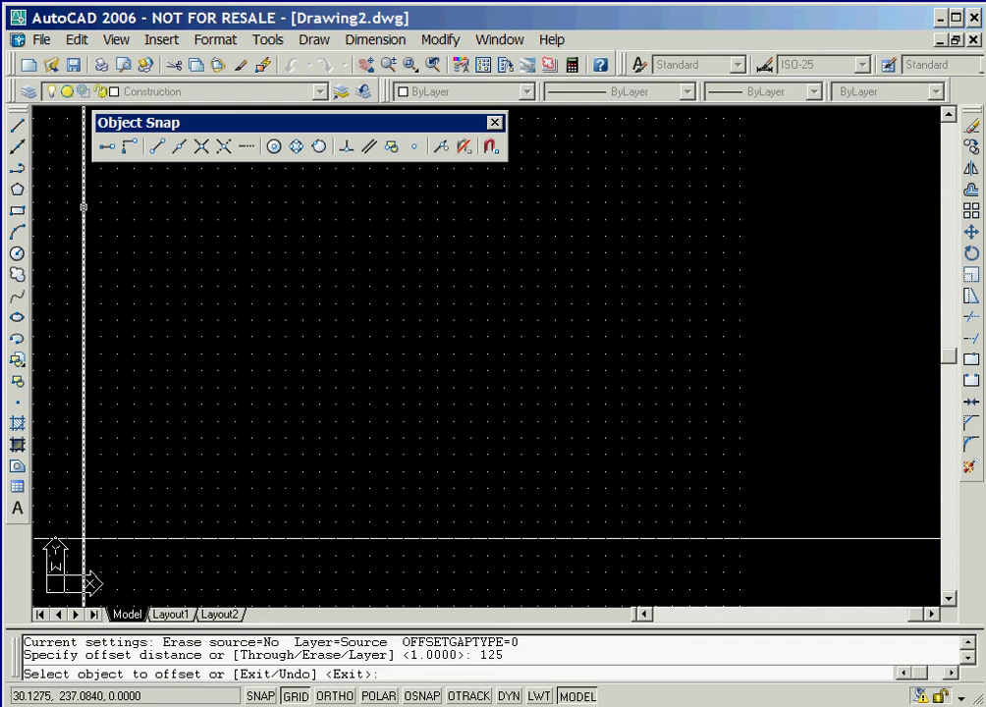
pyautogui.click(83, 206)
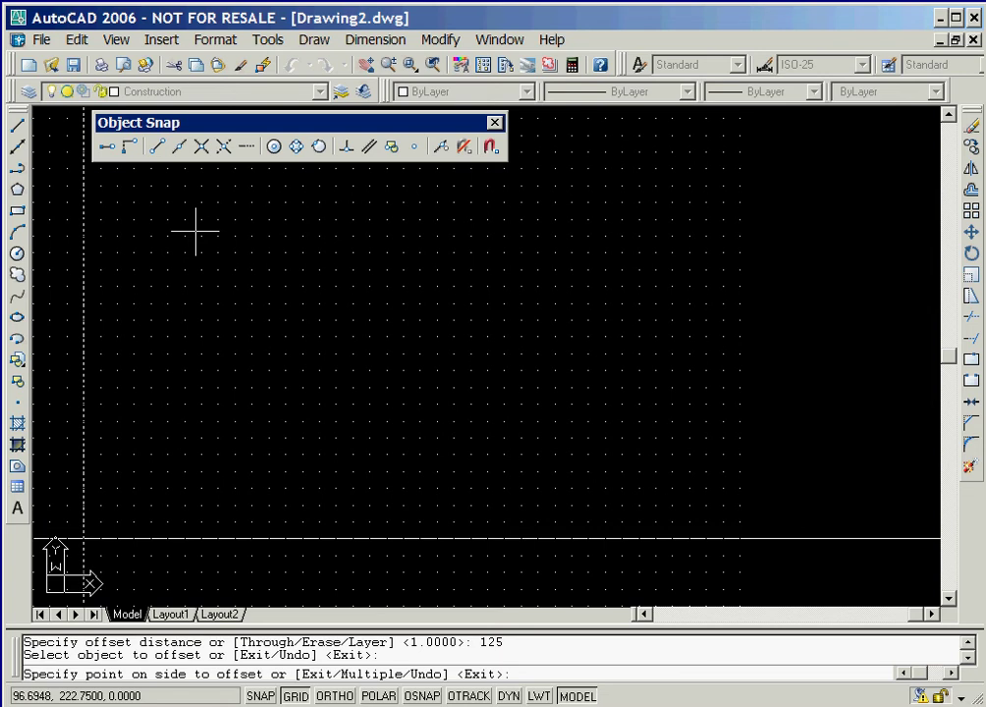
pyautogui.click(195, 231)
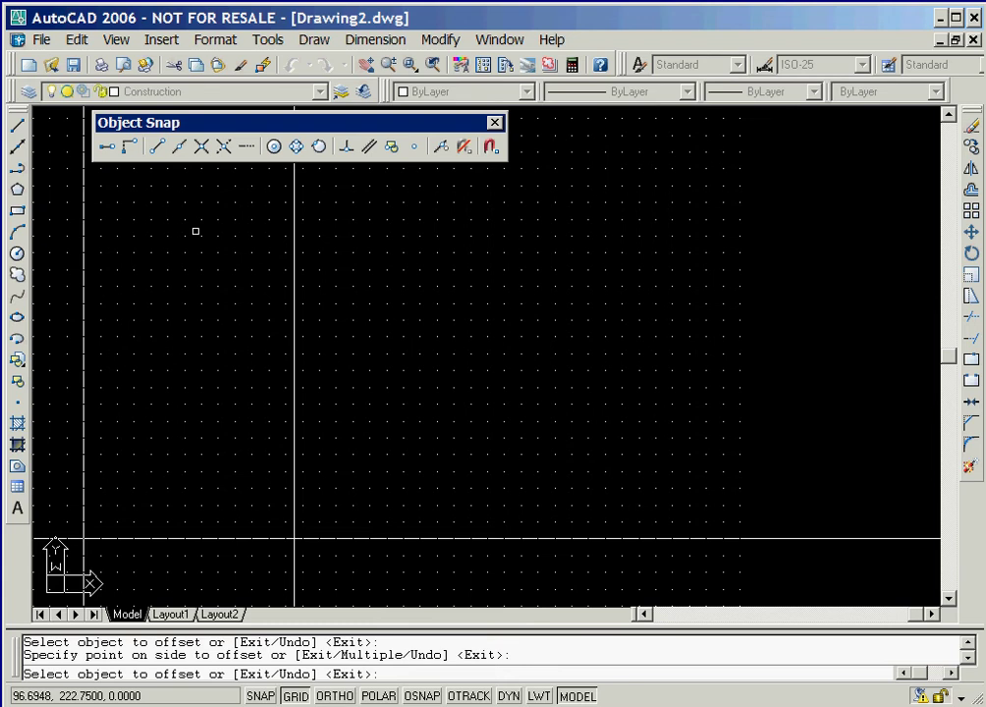
pyautogui.rightClick(181, 240)
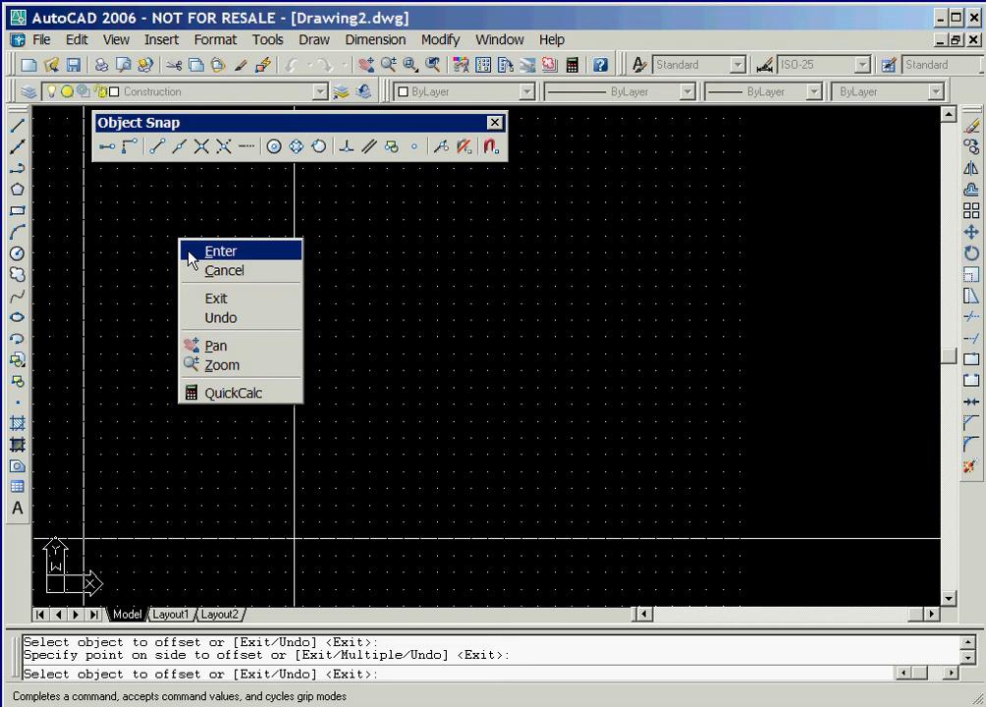
# Offset the bottom horizontal construction line 60 units upward.
pyautogui.click(193, 253)
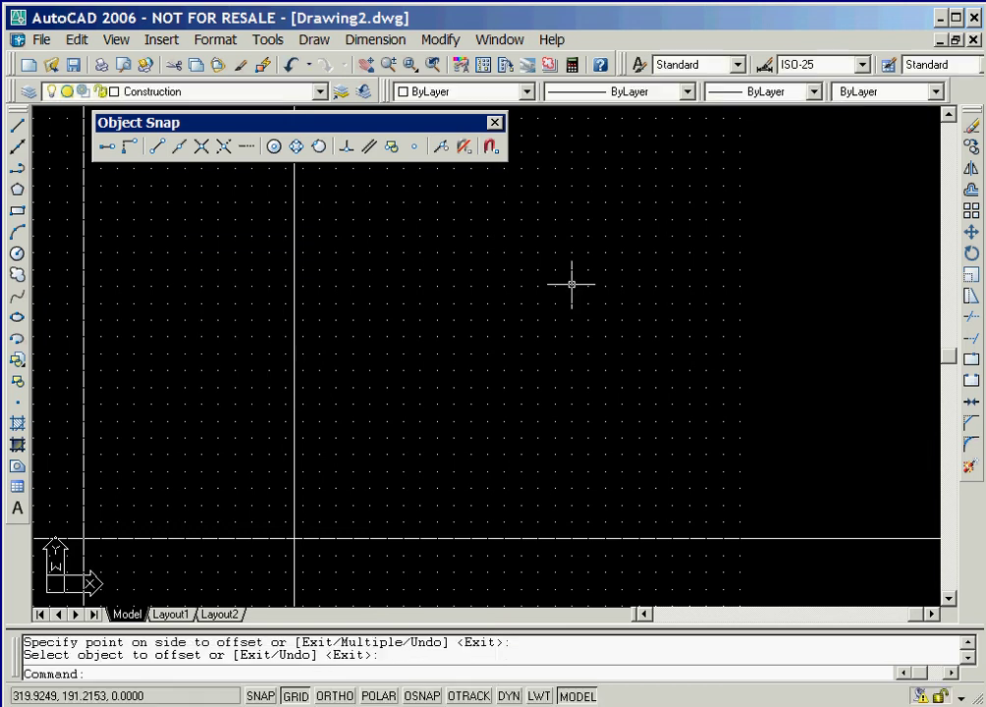
pyautogui.click(970, 192)
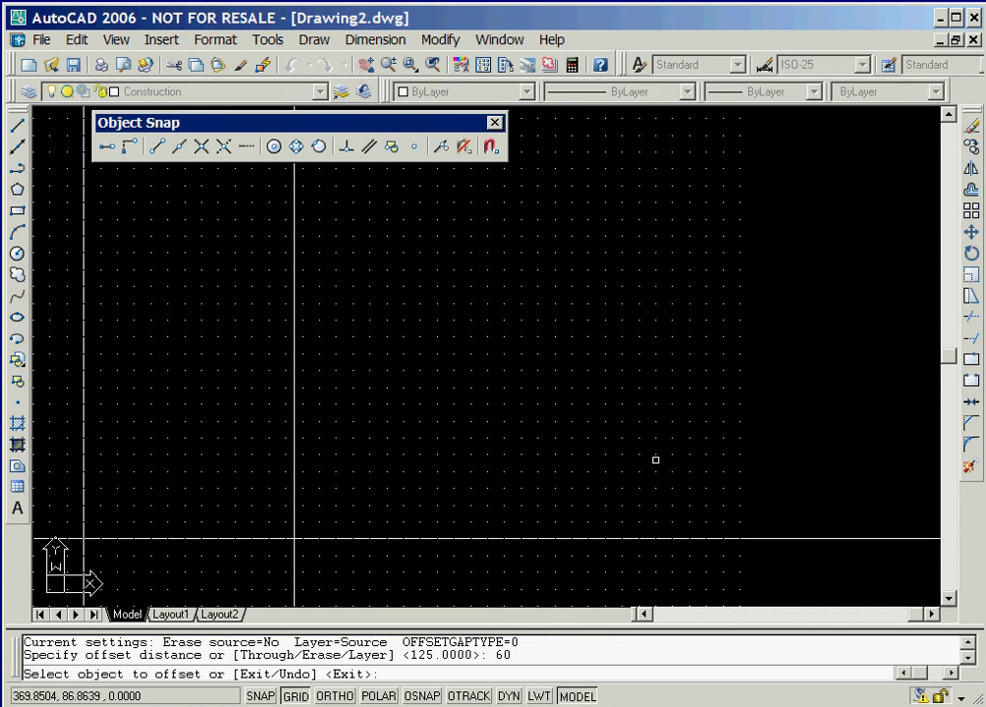
pyautogui.click(612, 539)
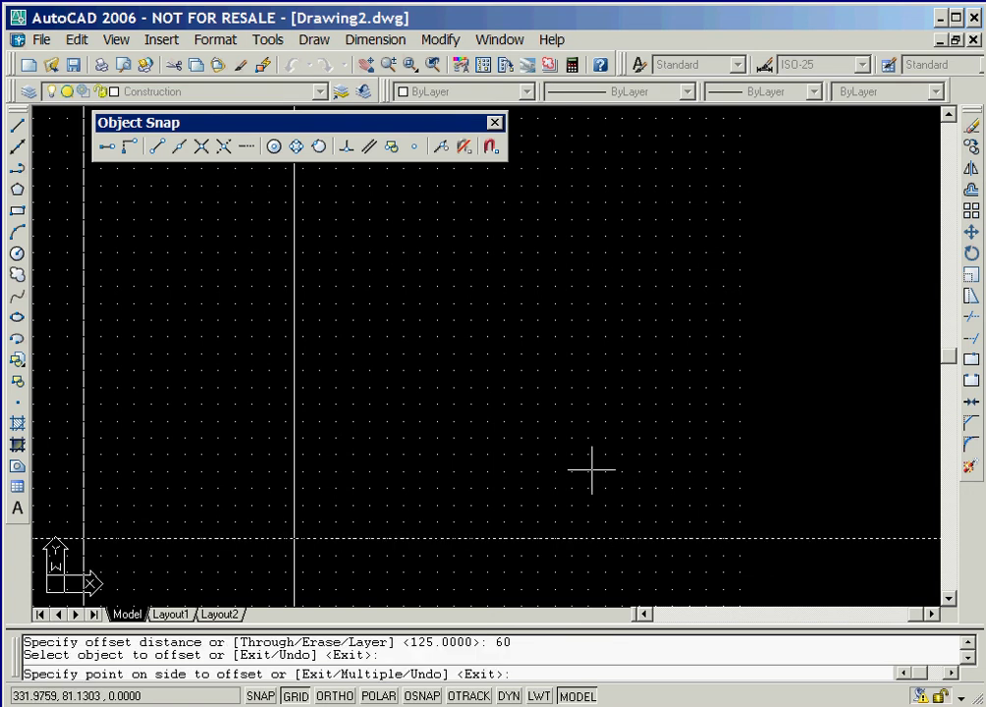
pyautogui.click(593, 471)
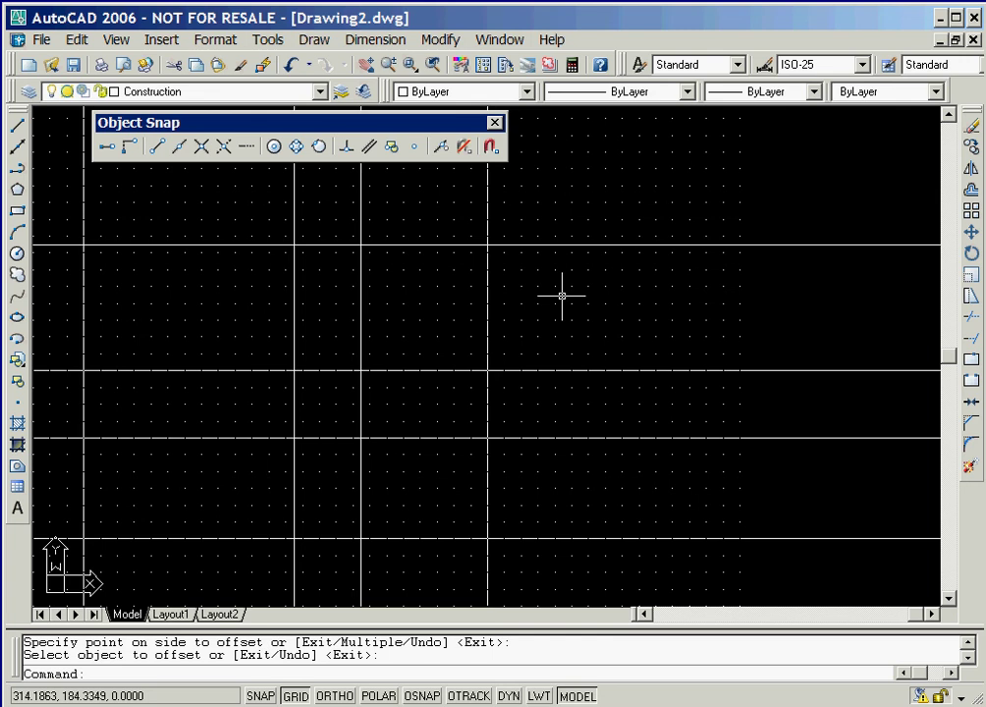
# Switch the current layer to Object from the Layers dropdown.
pyautogui.click(321, 92)
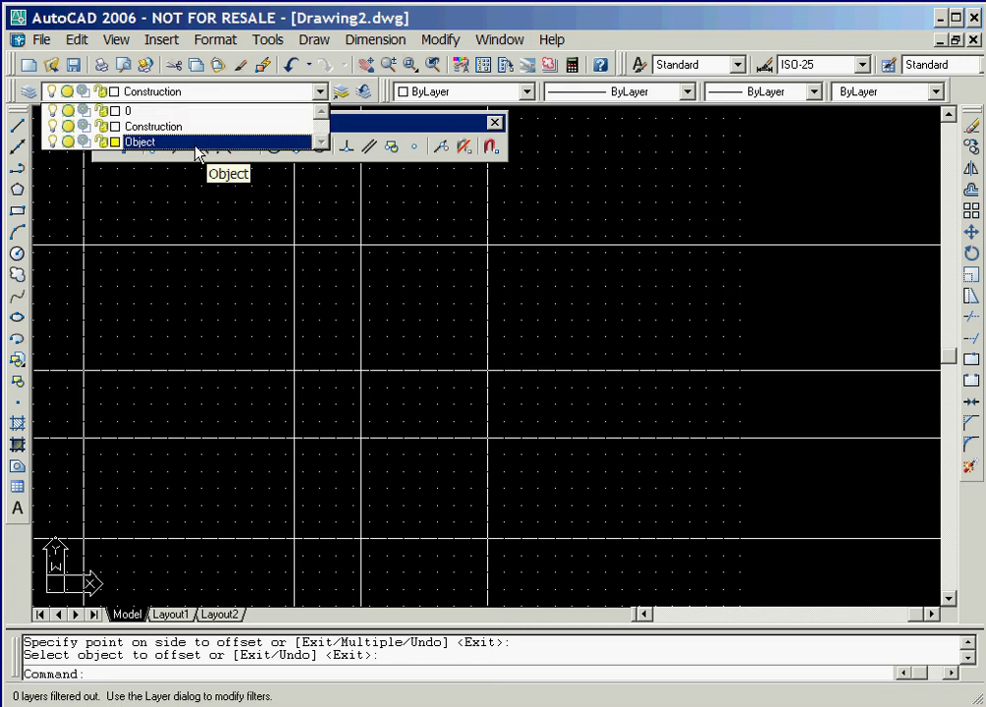
pyautogui.click(200, 142)
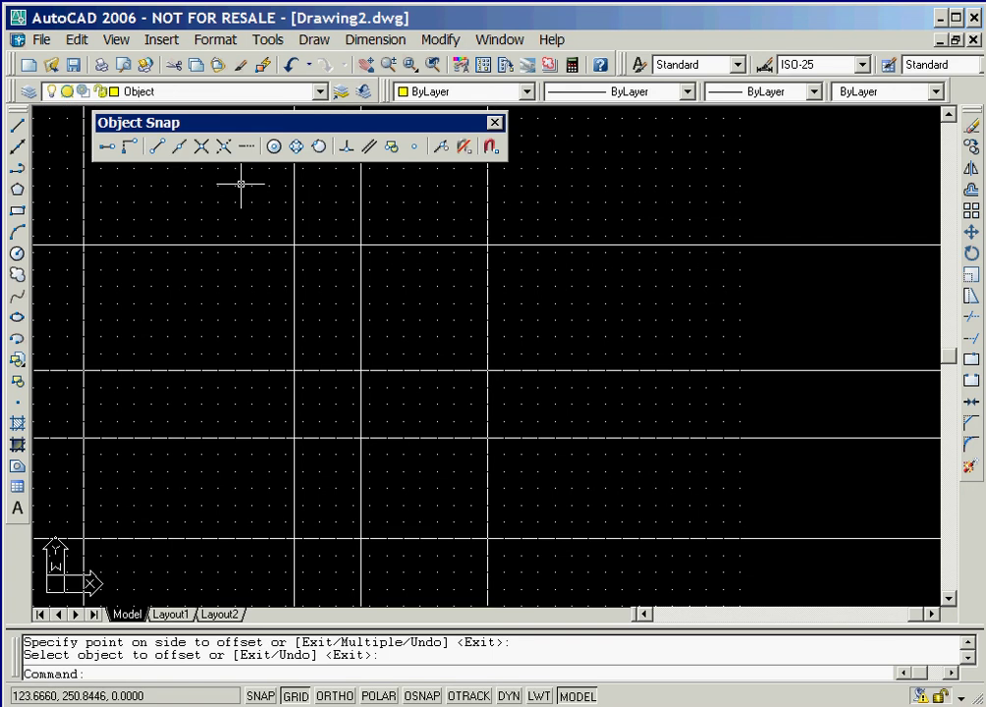
pyautogui.click(268, 39)
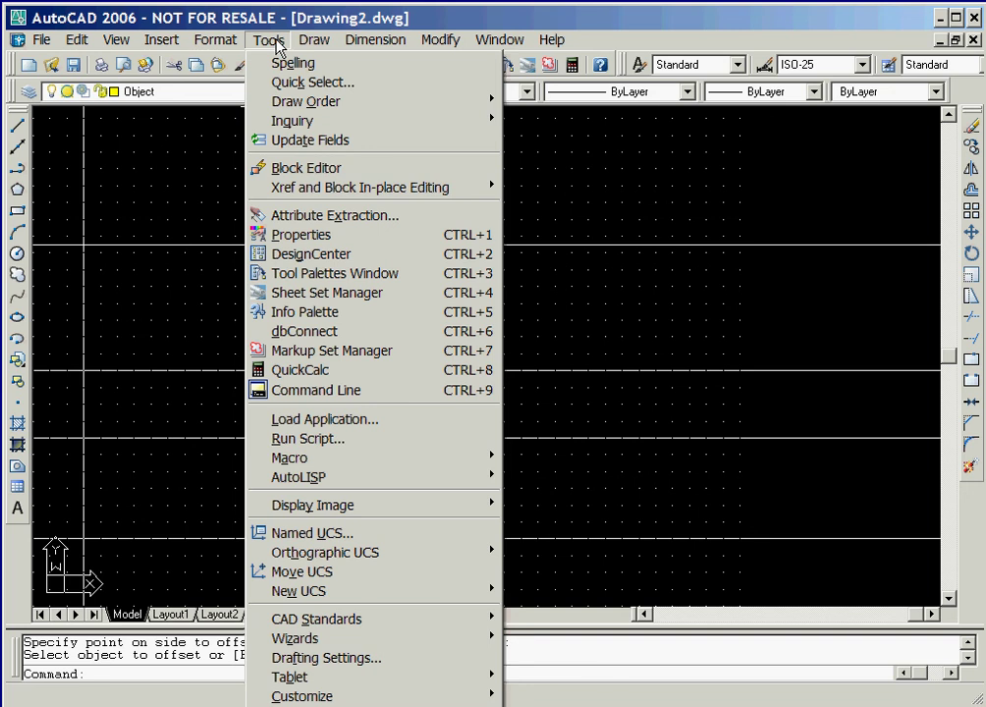
# Turn Object Snap (F3) on with Endpoint, Intersection and Extension modes.
pyautogui.click(391, 664)
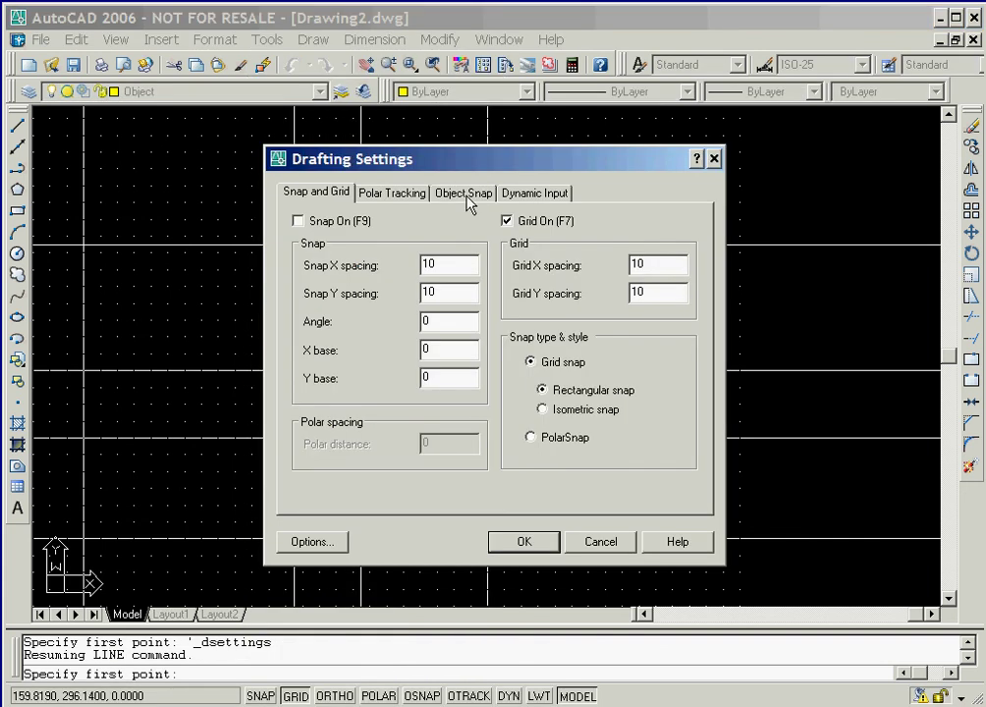
pyautogui.click(463, 193)
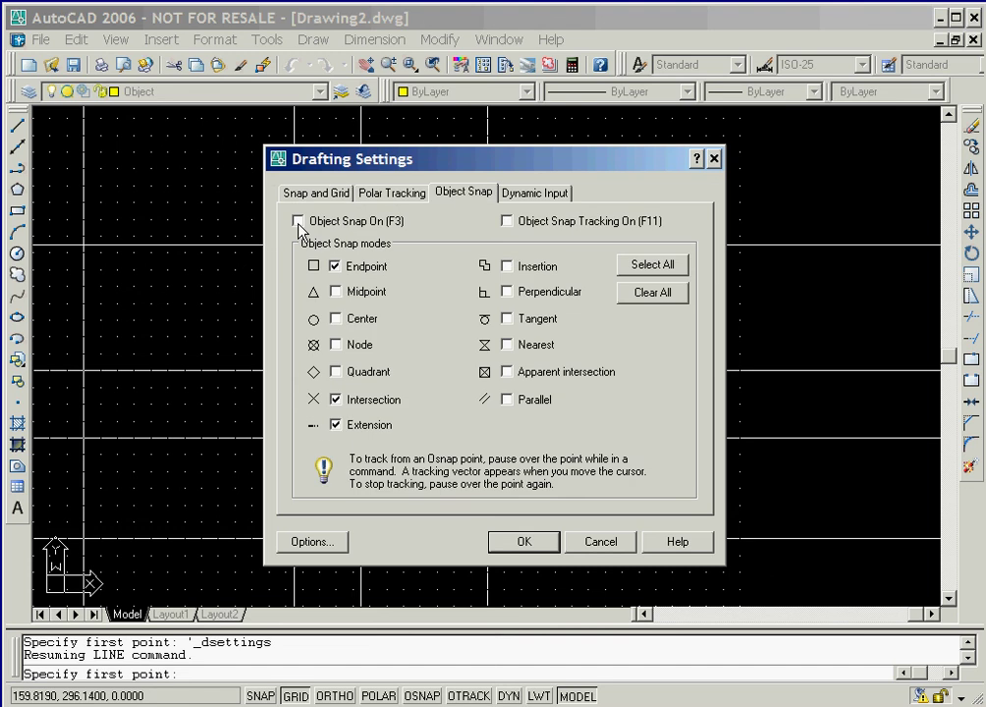
pyautogui.click(298, 222)
# Draw the first outline line from the bottom-left intersection to the next vertical at 155,40.
pyautogui.click(525, 542)
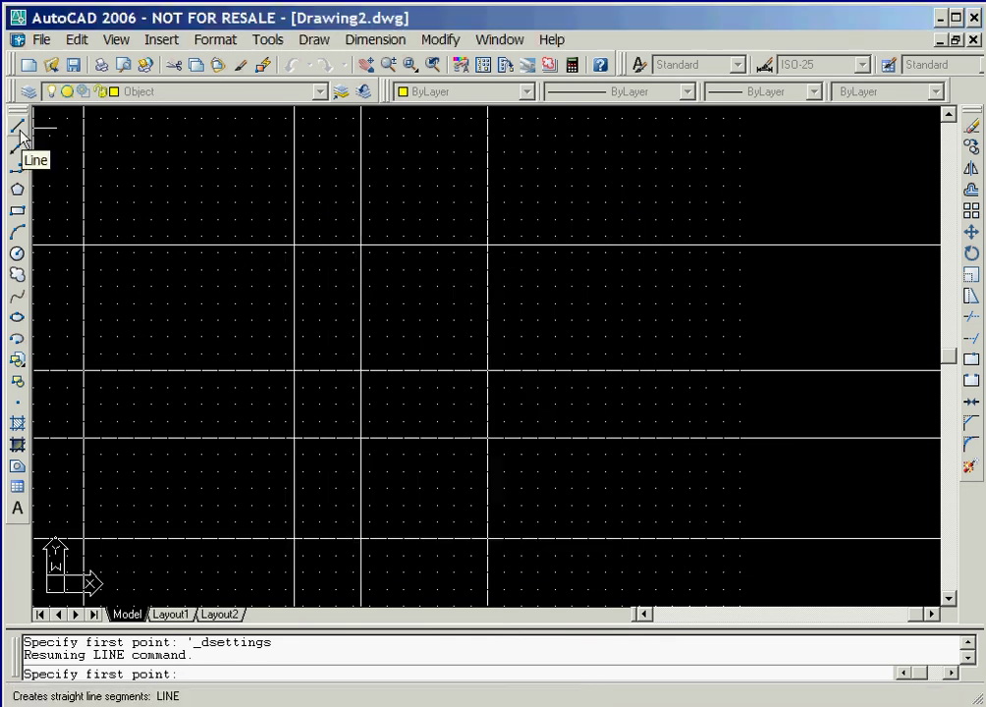
pyautogui.click(19, 130)
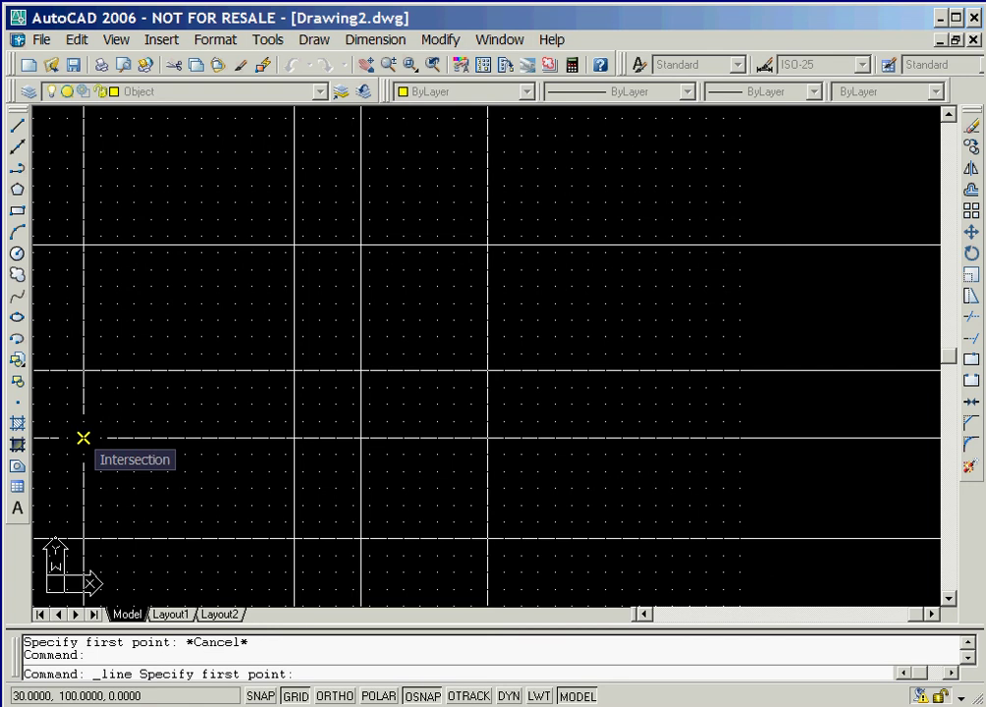
pyautogui.click(83, 438)
pyautogui.click(294, 540)
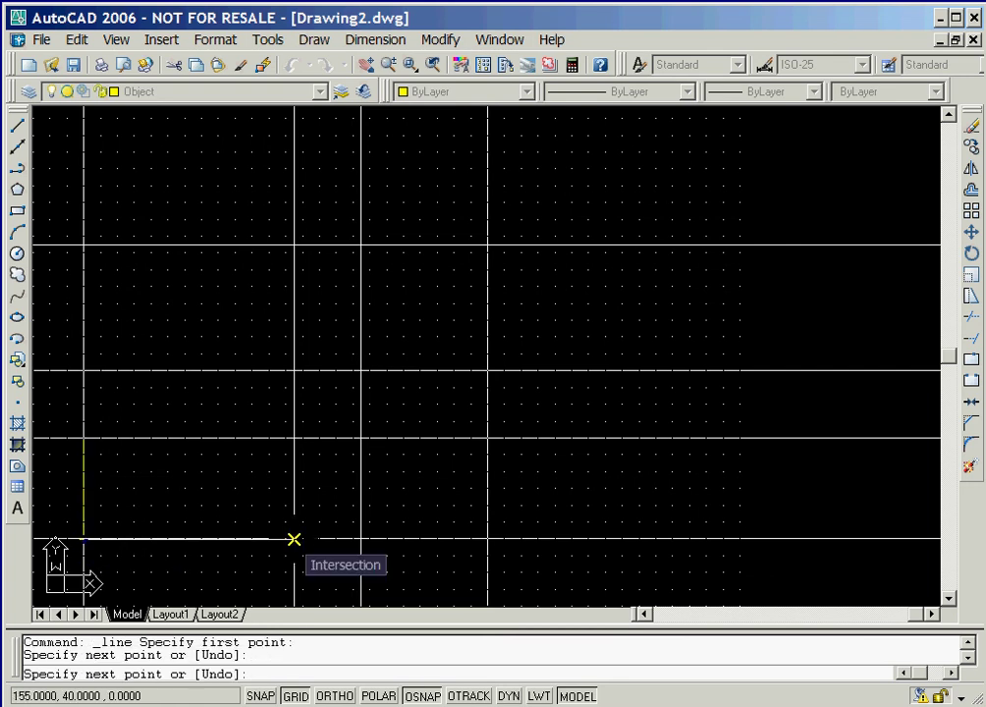